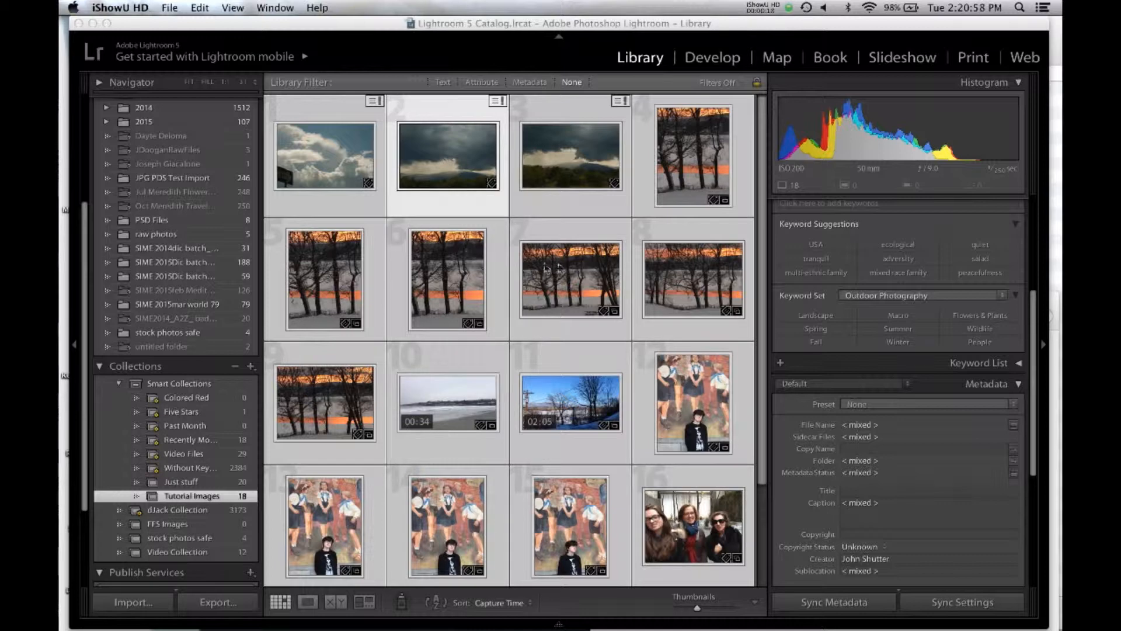
# Select all photos in the Tutorial Images collection
pyautogui.click(301, 156)
pyautogui.click(304, 156)
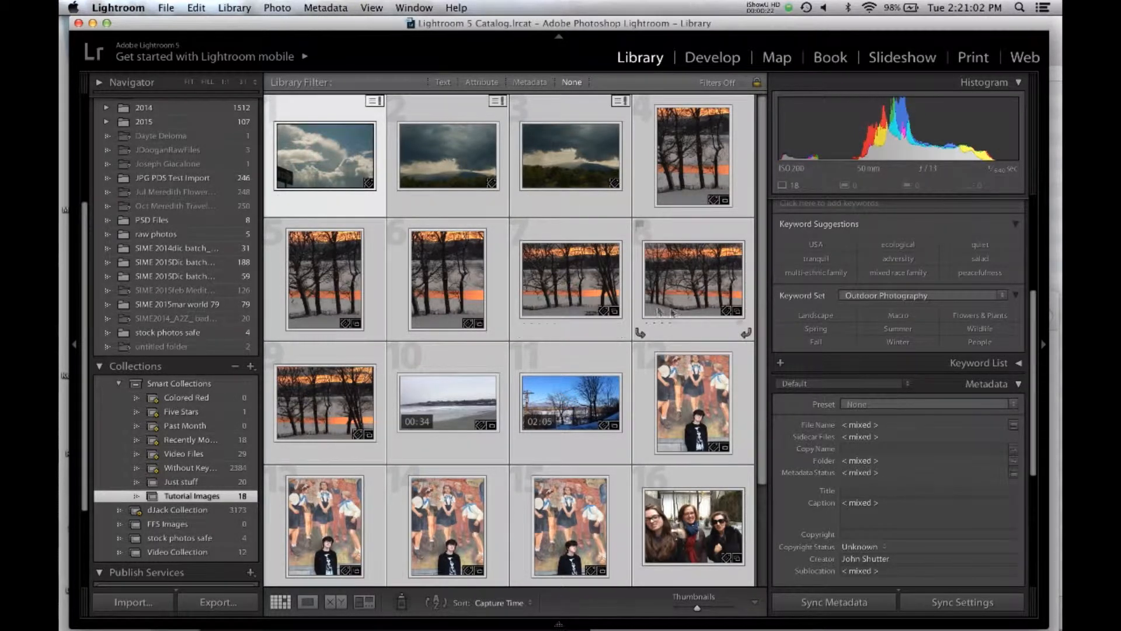
pyautogui.keyDown('shift'); pyautogui.click(695, 284); pyautogui.keyUp('shift')
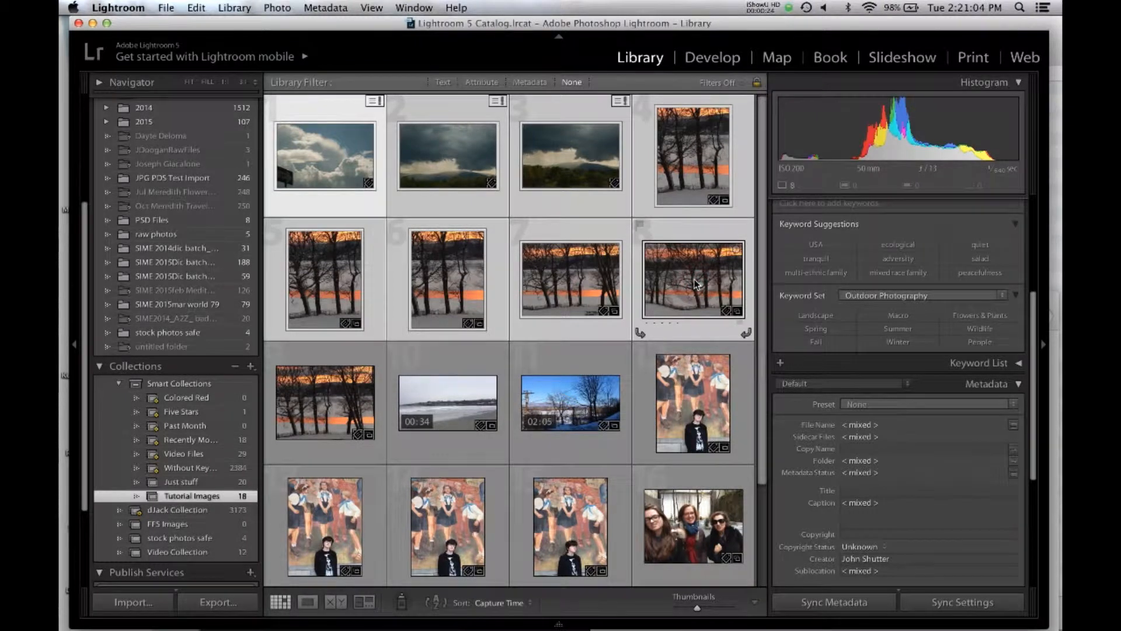
pyautogui.press('super+a')
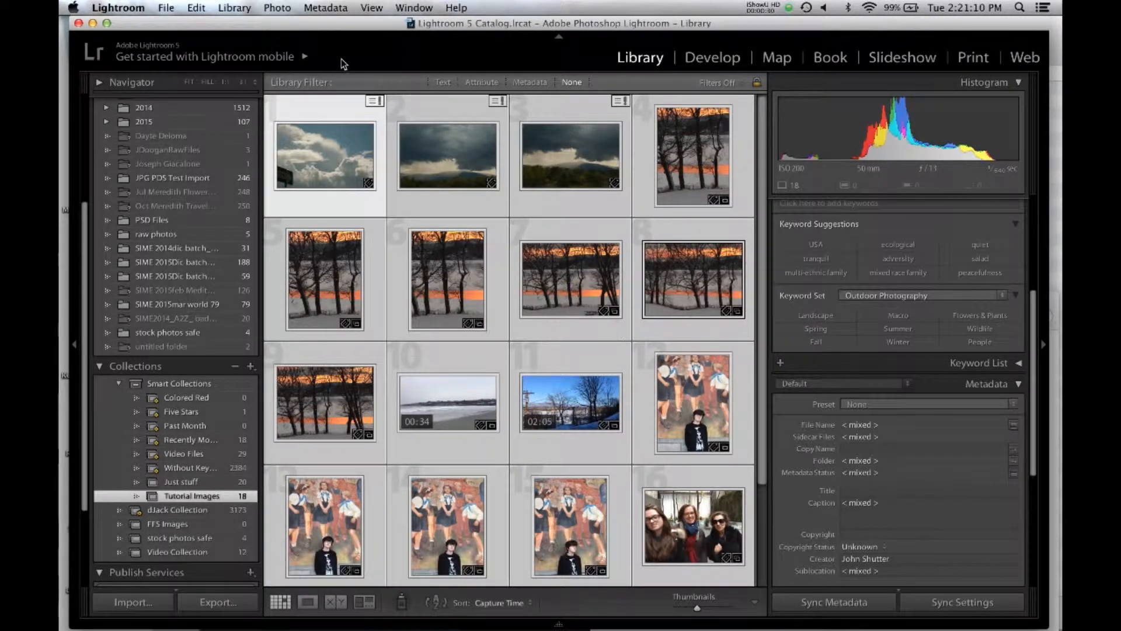
# Run KeywordPerfect Web Import on the selected photos and begin the import
pyautogui.click(234, 8)
pyautogui.moveTo(306, 407)
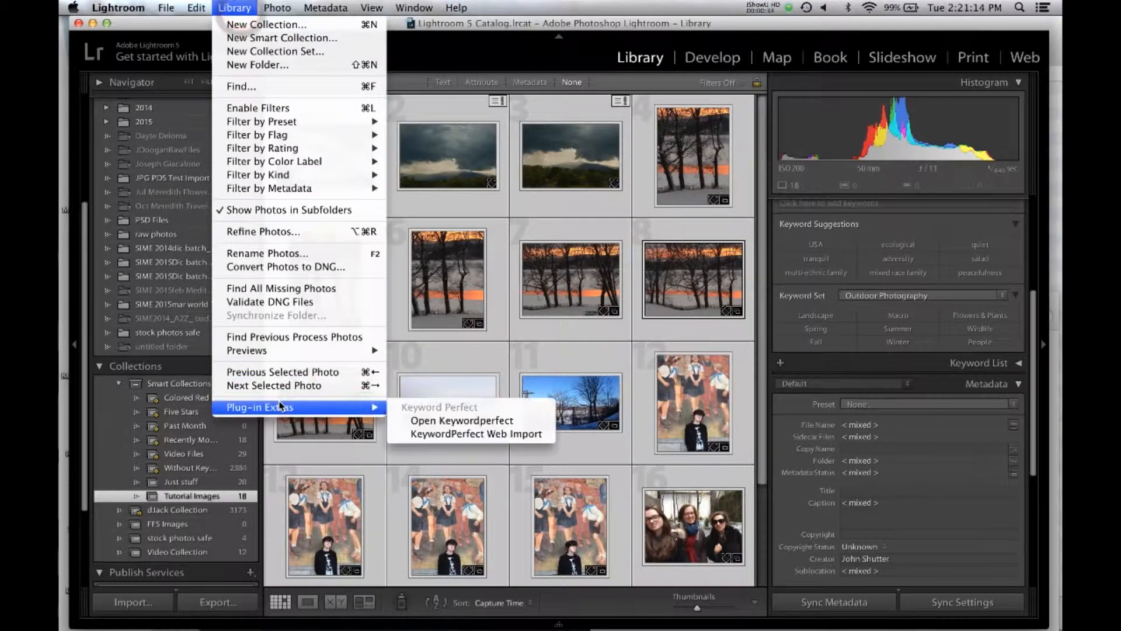
pyautogui.click(491, 434)
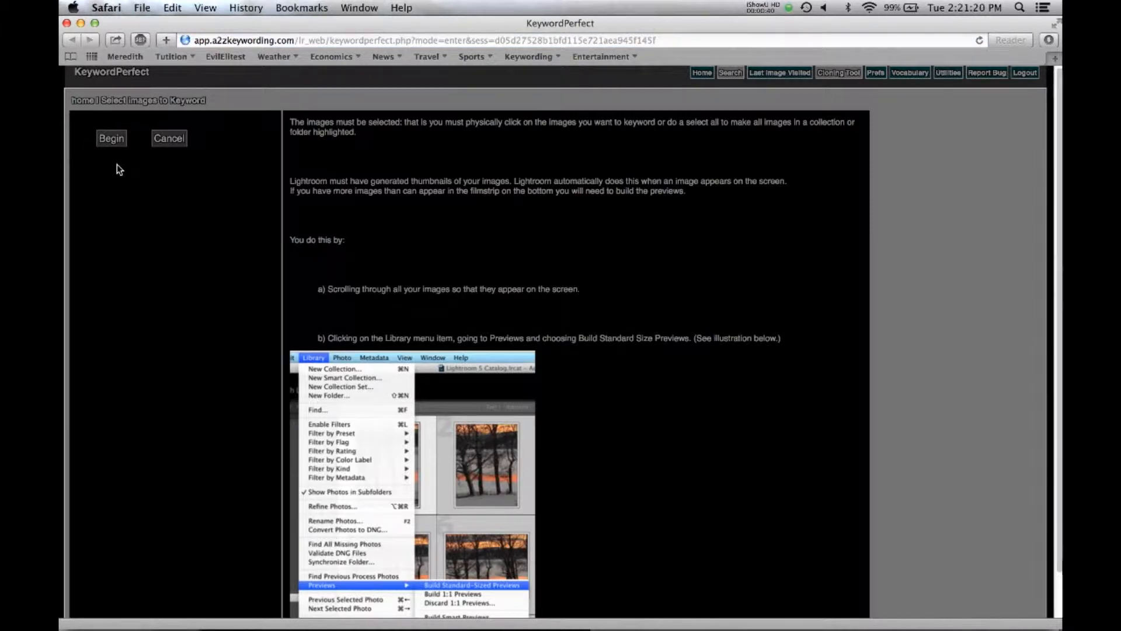
pyautogui.click(112, 140)
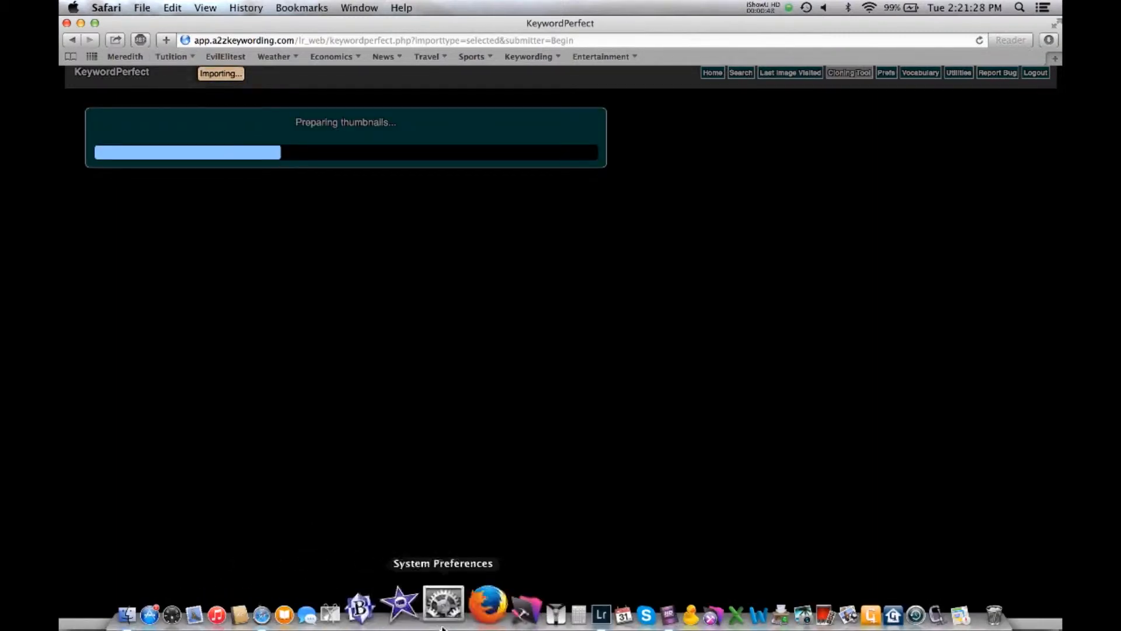
# Build standard-sized previews for the selected photos in Lightroom and dismiss the resulting notice
pyautogui.click(235, 8)
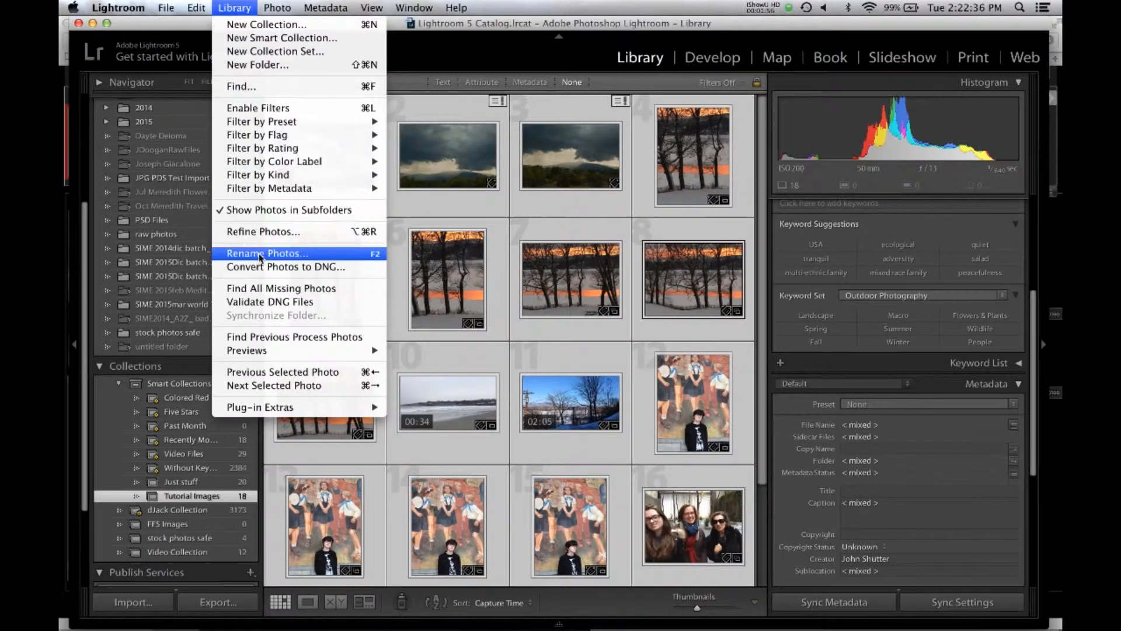
pyautogui.moveTo(271, 355)
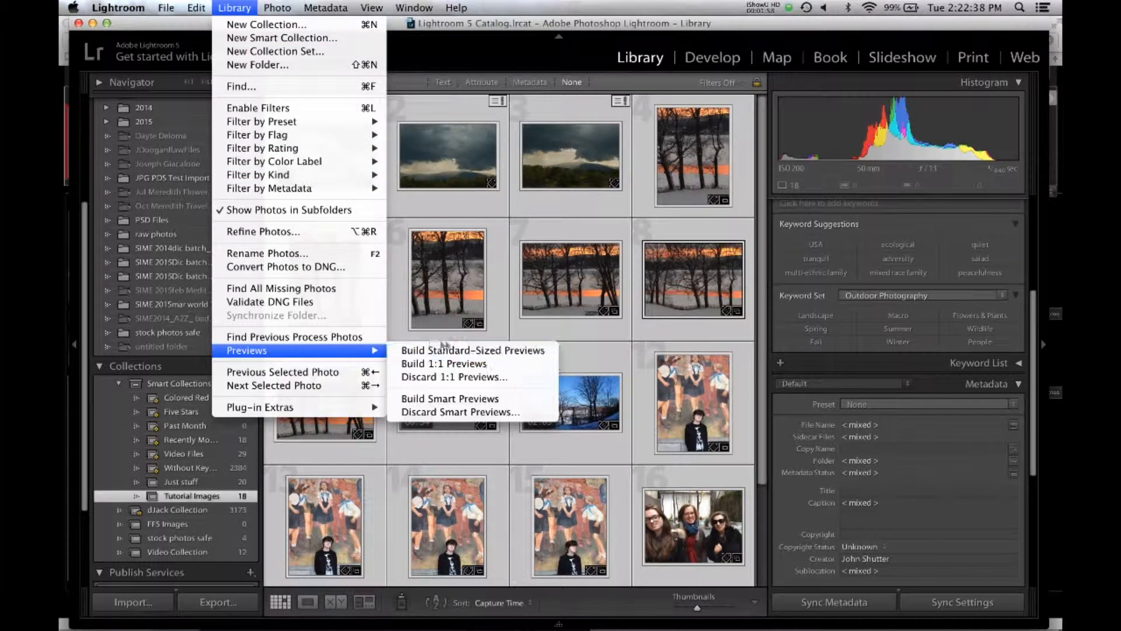
pyautogui.click(468, 351)
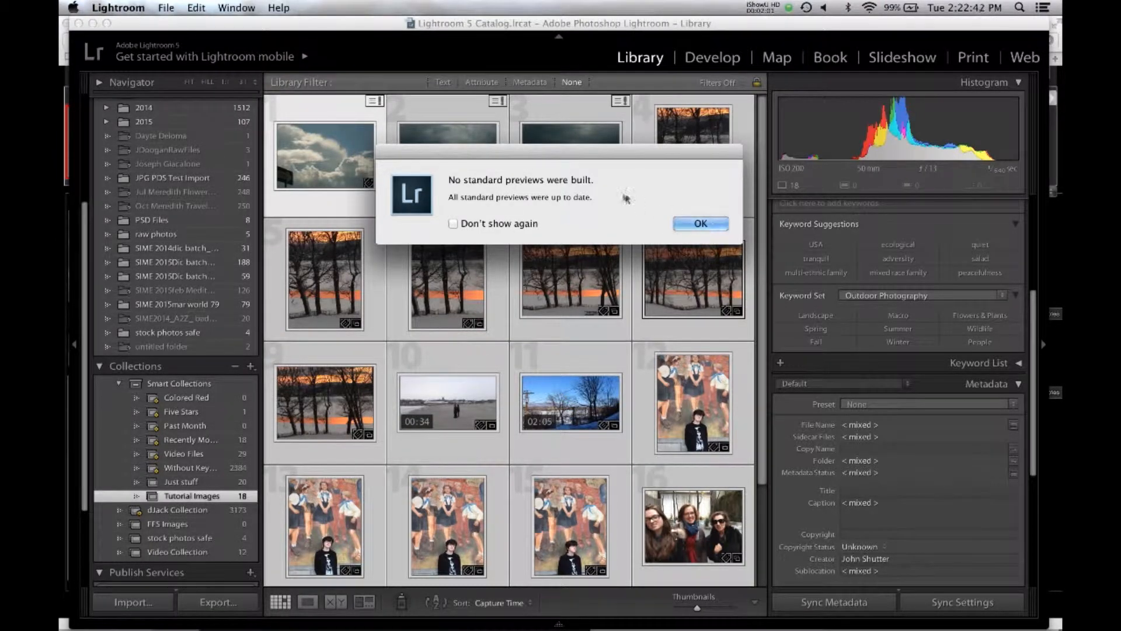
pyautogui.click(701, 223)
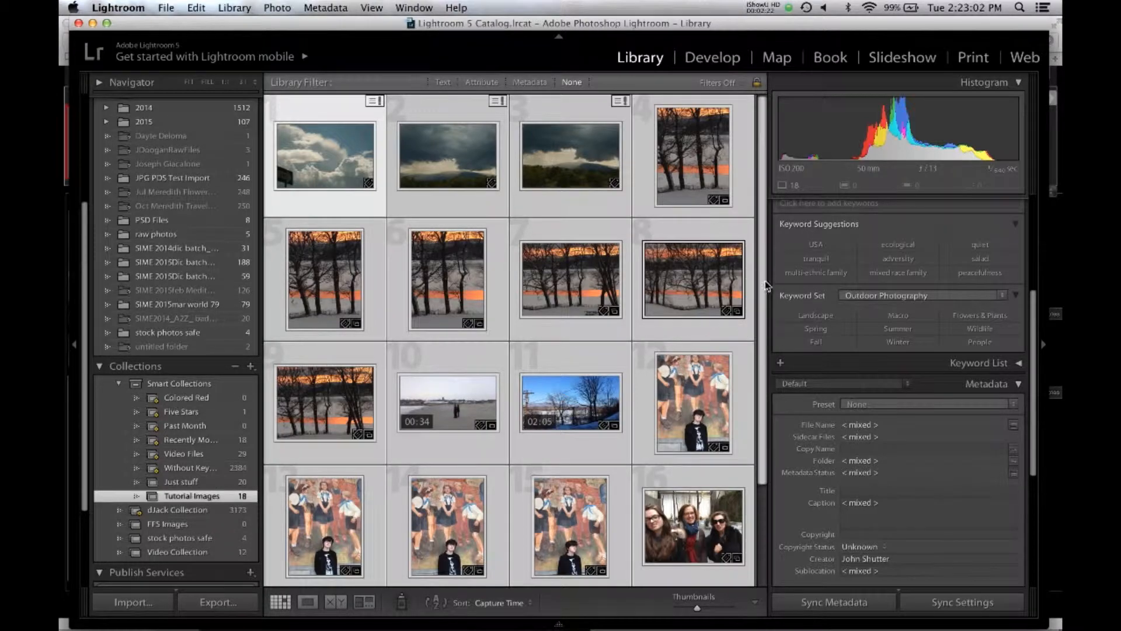
# Compare the Lightroom photo grid with the imported filmstrip in Safari, switching between the two apps
pyautogui.scroll(-3, 764, 280)
pyautogui.scroll(3, 771, 275)
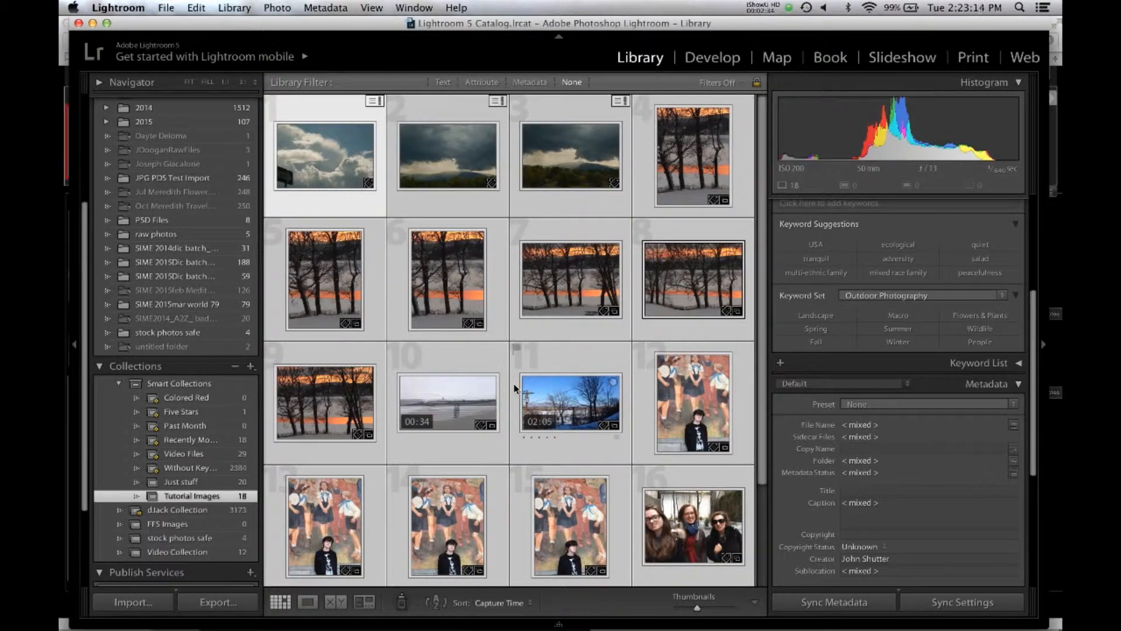
pyautogui.moveTo(514, 625)
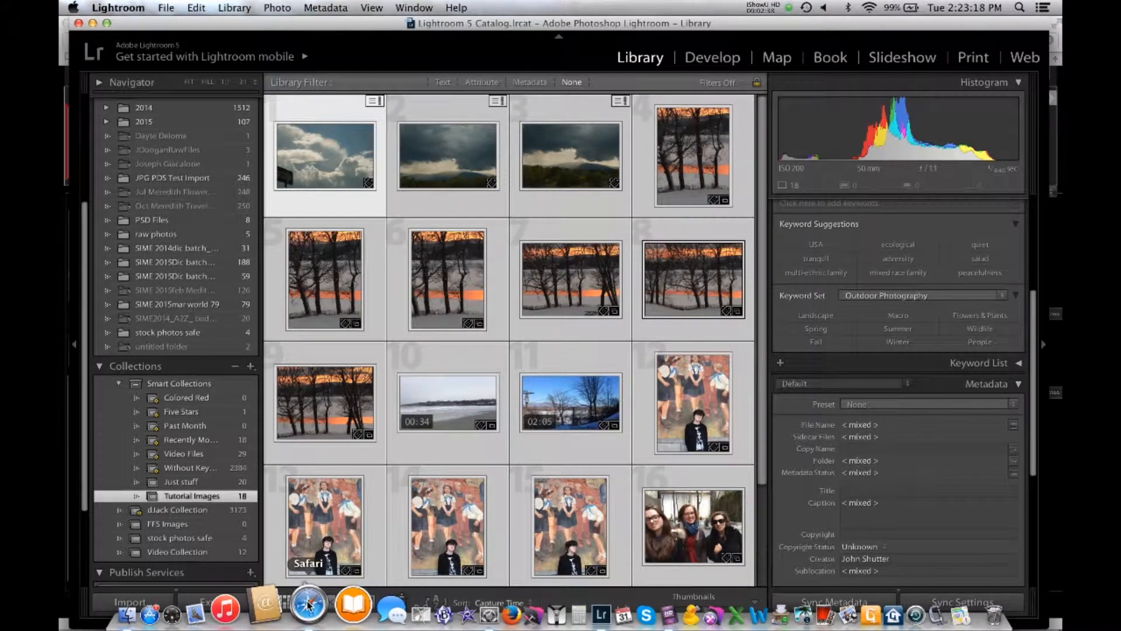
pyautogui.click(308, 604)
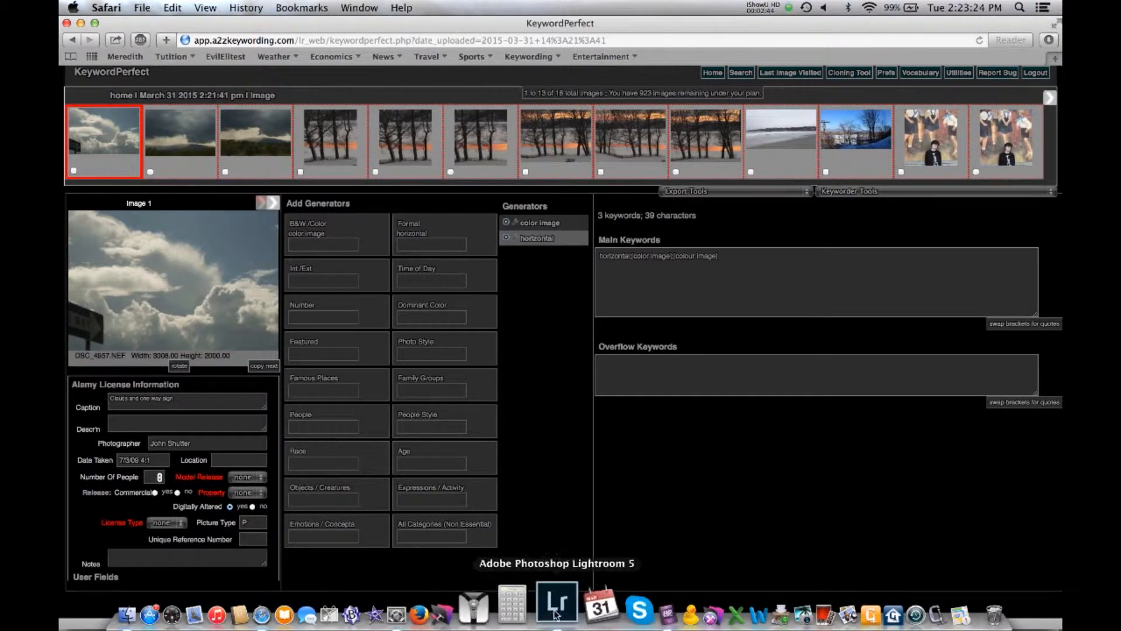
pyautogui.click(548, 613)
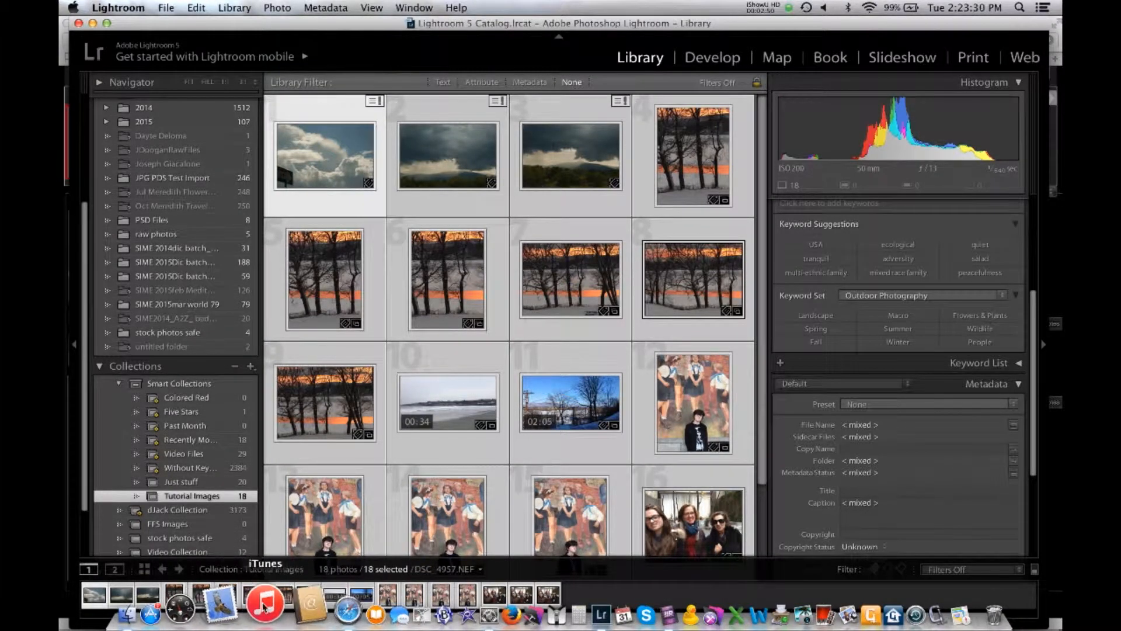
pyautogui.click(315, 604)
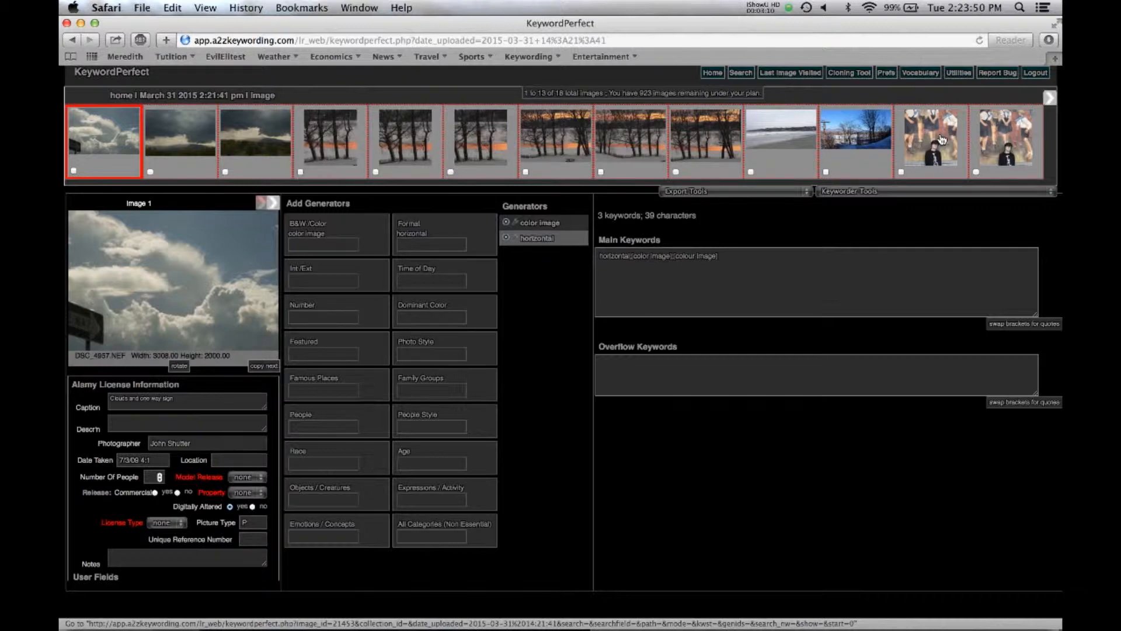
# Close the browser window, reopen KeywordPerfect from Lightroom's plug-in extras and open the March 31 2015 2:21:41 pm import
pyautogui.click(66, 24)
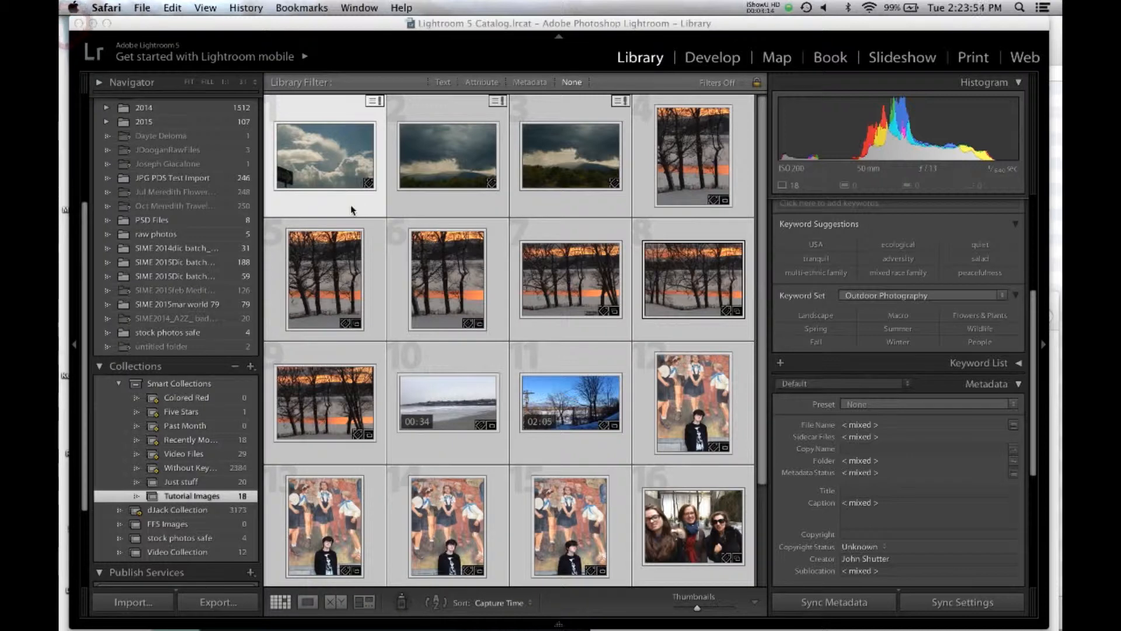
pyautogui.click(371, 205)
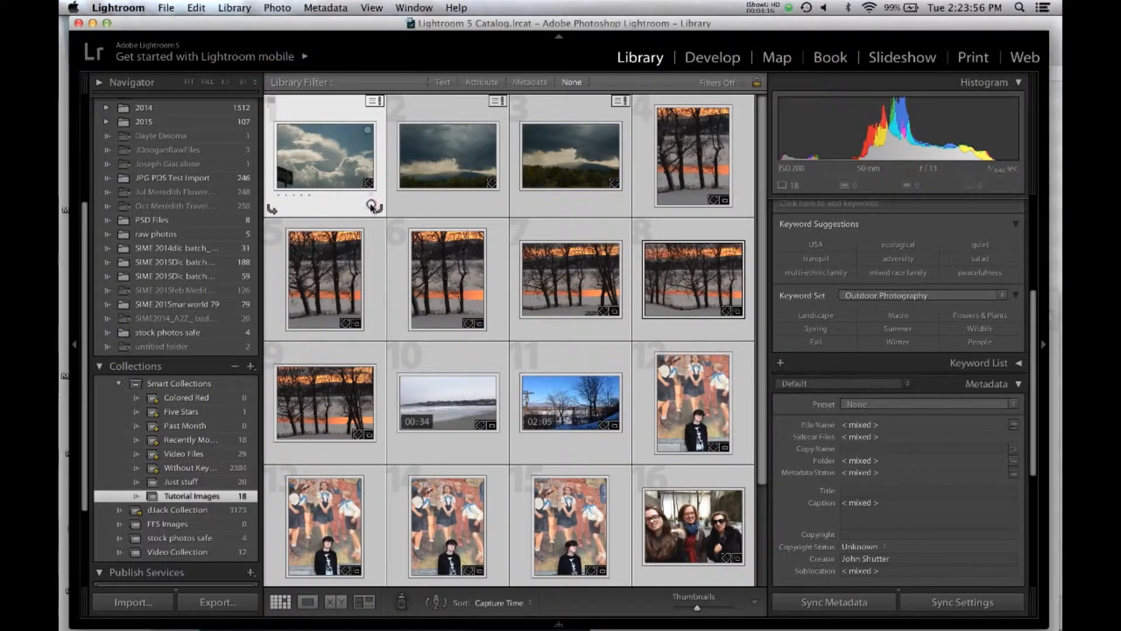
pyautogui.click(234, 7)
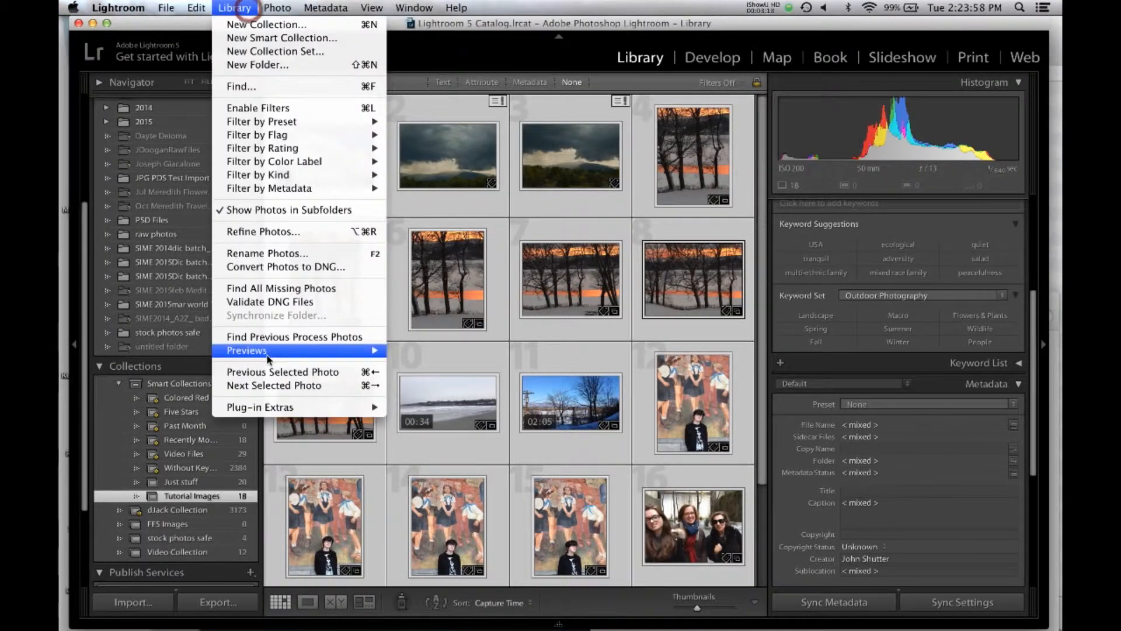
pyautogui.moveTo(270, 409)
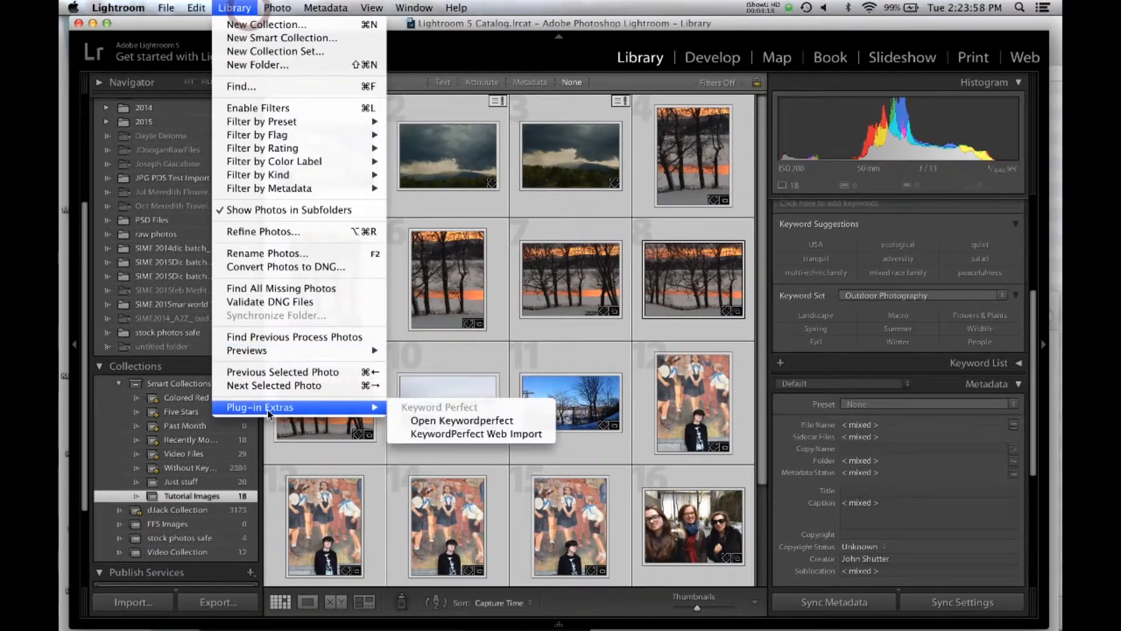
pyautogui.click(458, 420)
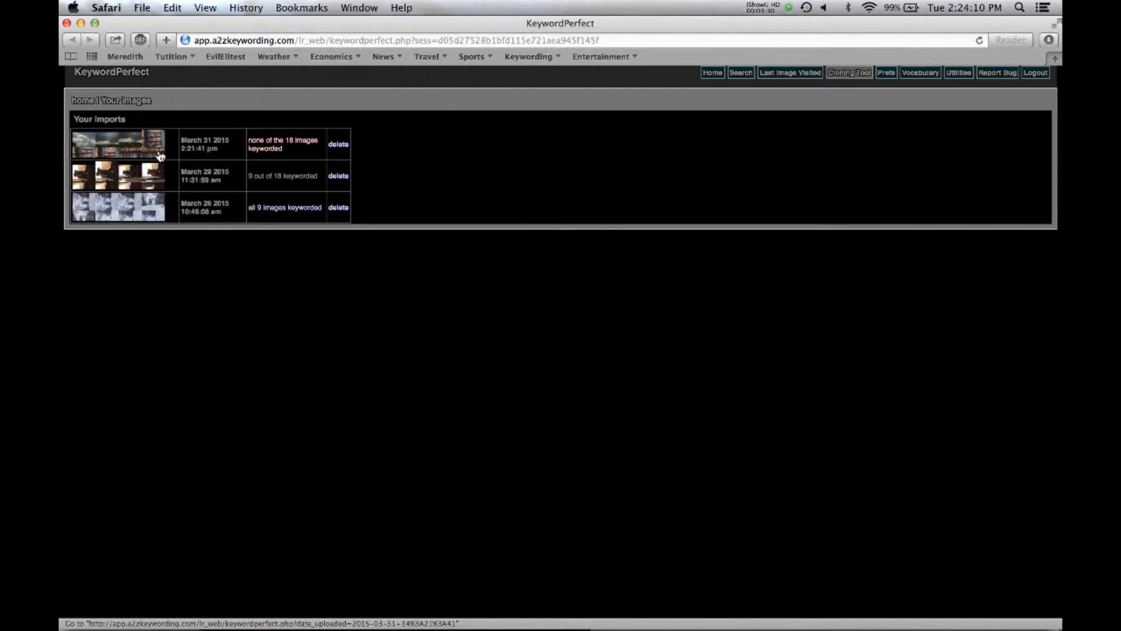
pyautogui.click(115, 145)
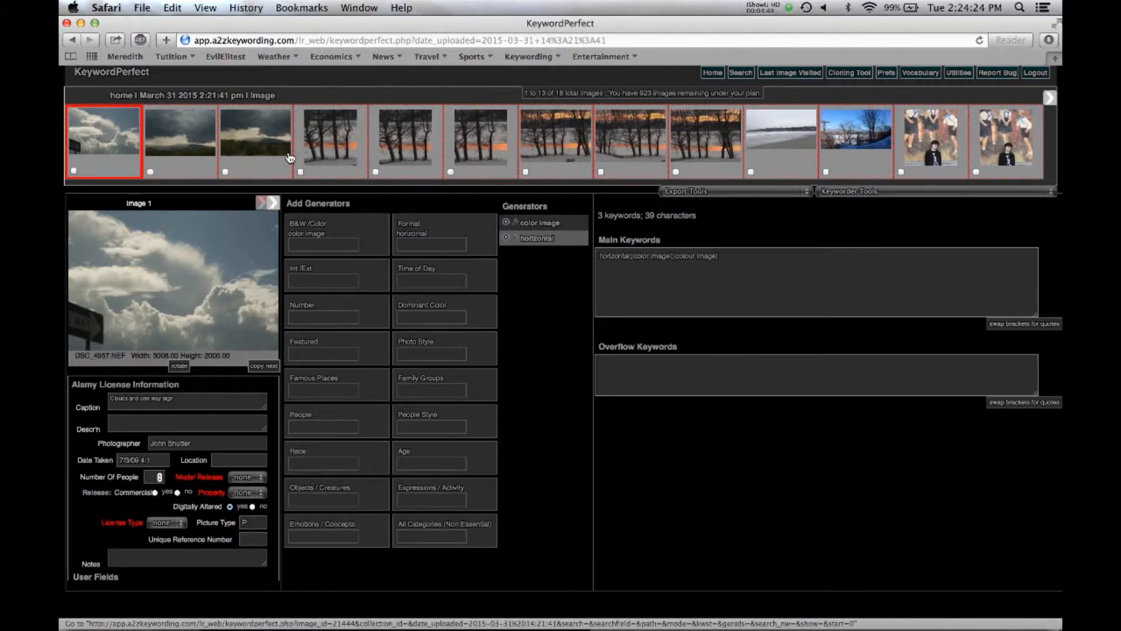
# View the fifth and ninth images of the import, and page the filmstrip to its end and back
pyautogui.click(408, 143)
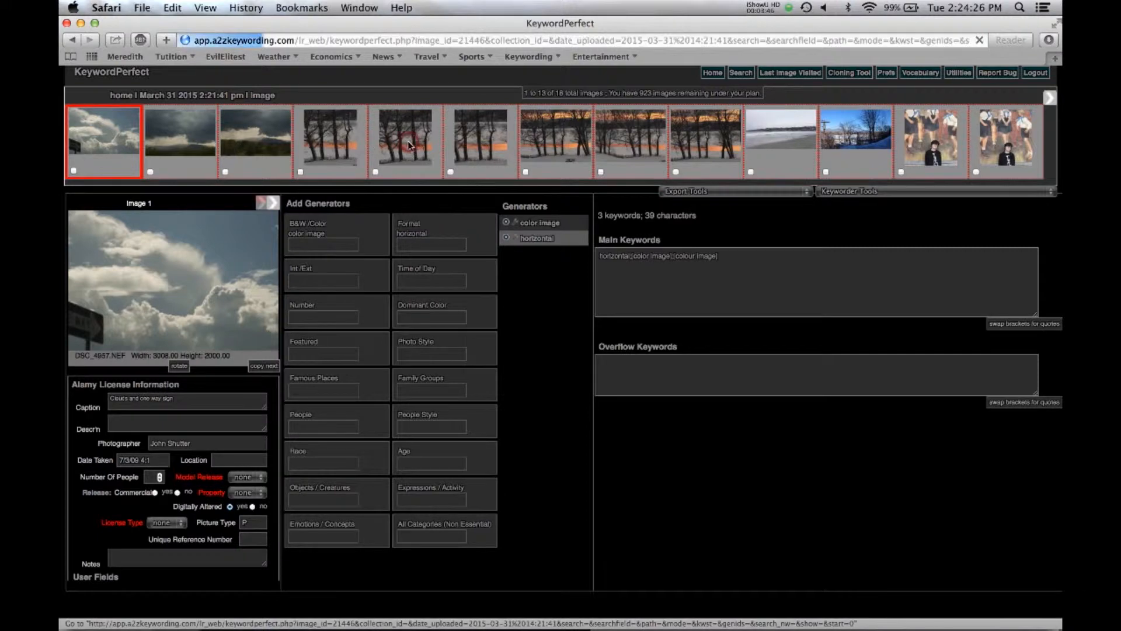
pyautogui.click(702, 143)
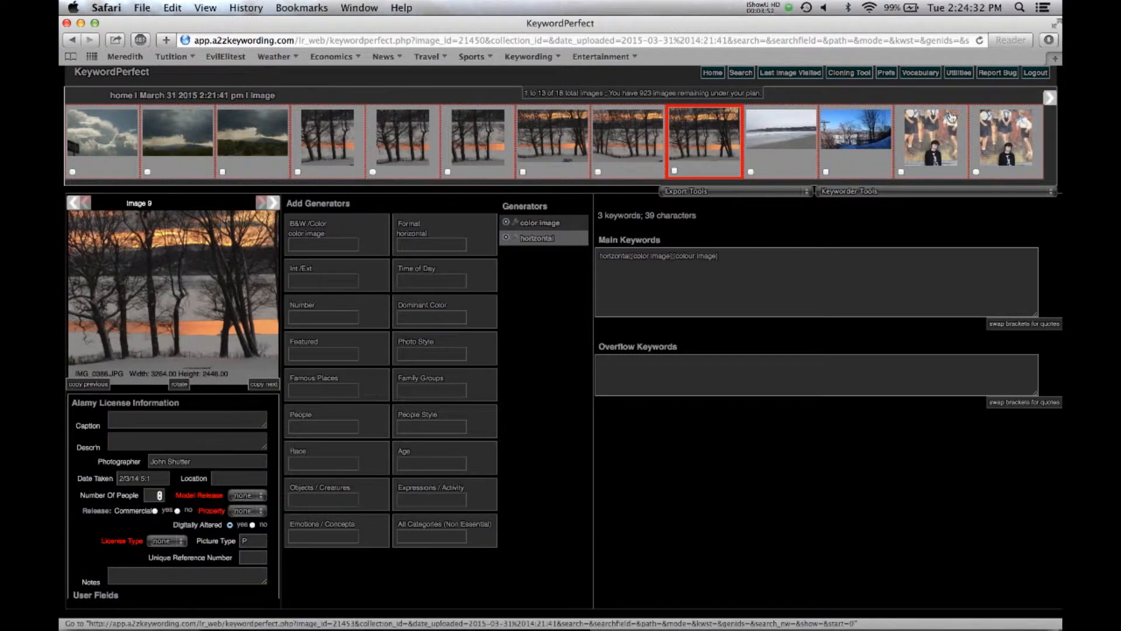
pyautogui.click(1049, 100)
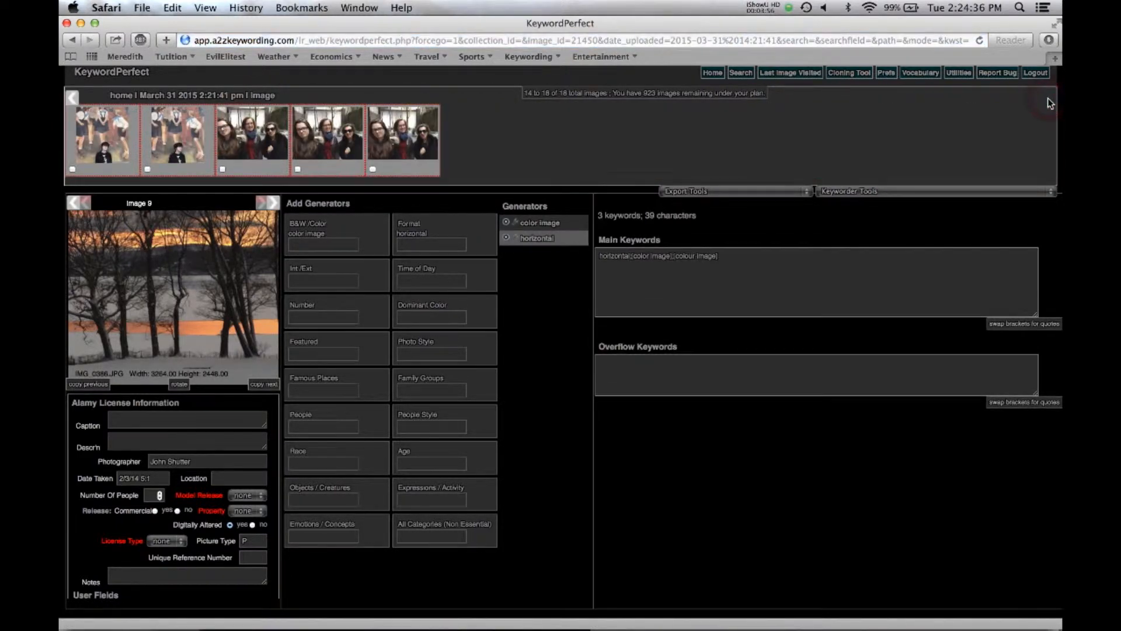
pyautogui.click(71, 98)
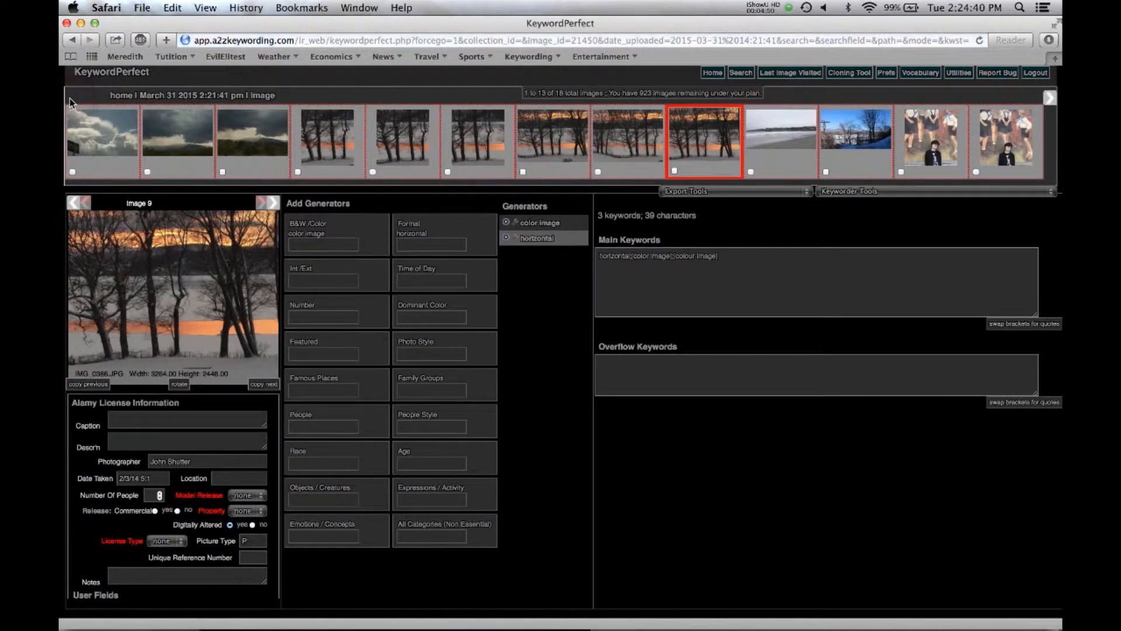
# Use the Keyworder Tools to go to the first image, the last image and the first unkeyworded image in the filmstrip
pyautogui.click(890, 193)
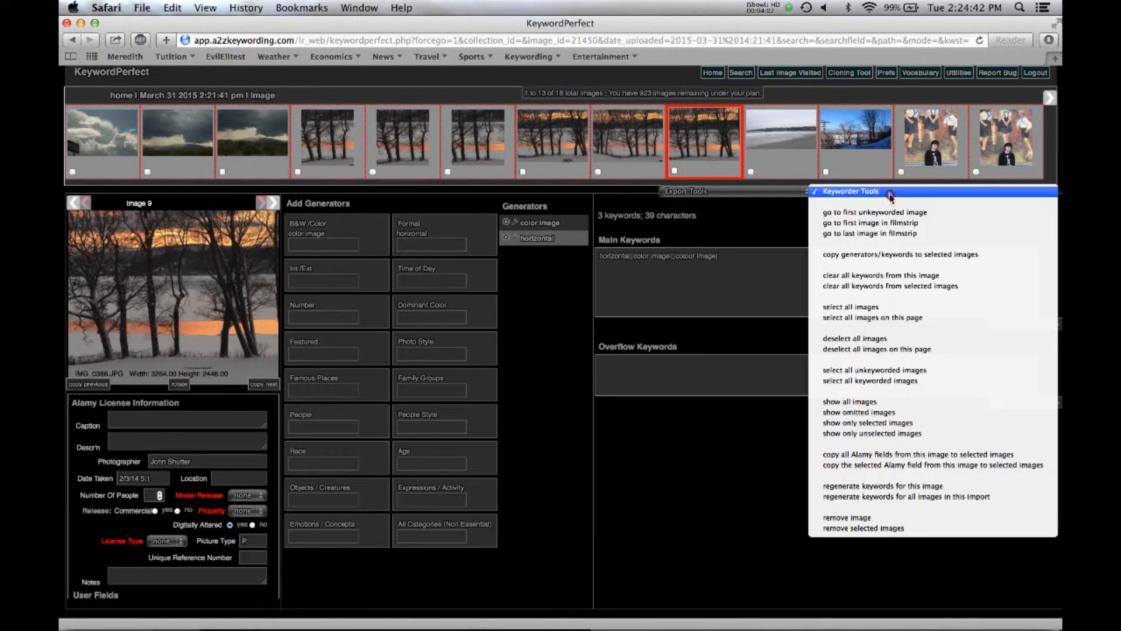
pyautogui.click(884, 224)
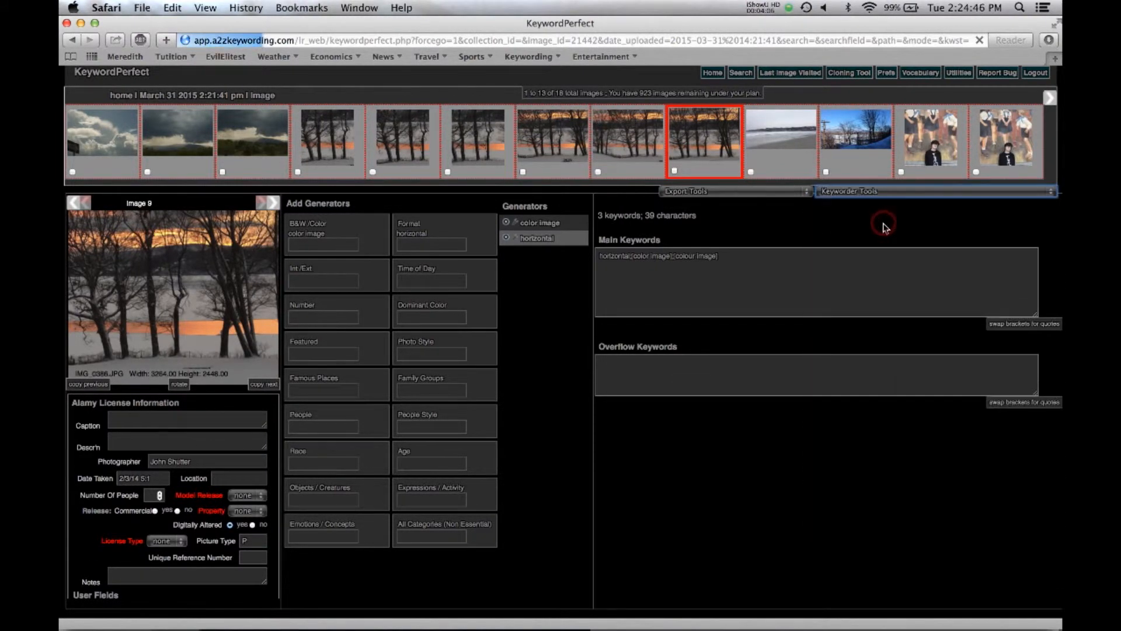
pyautogui.click(899, 193)
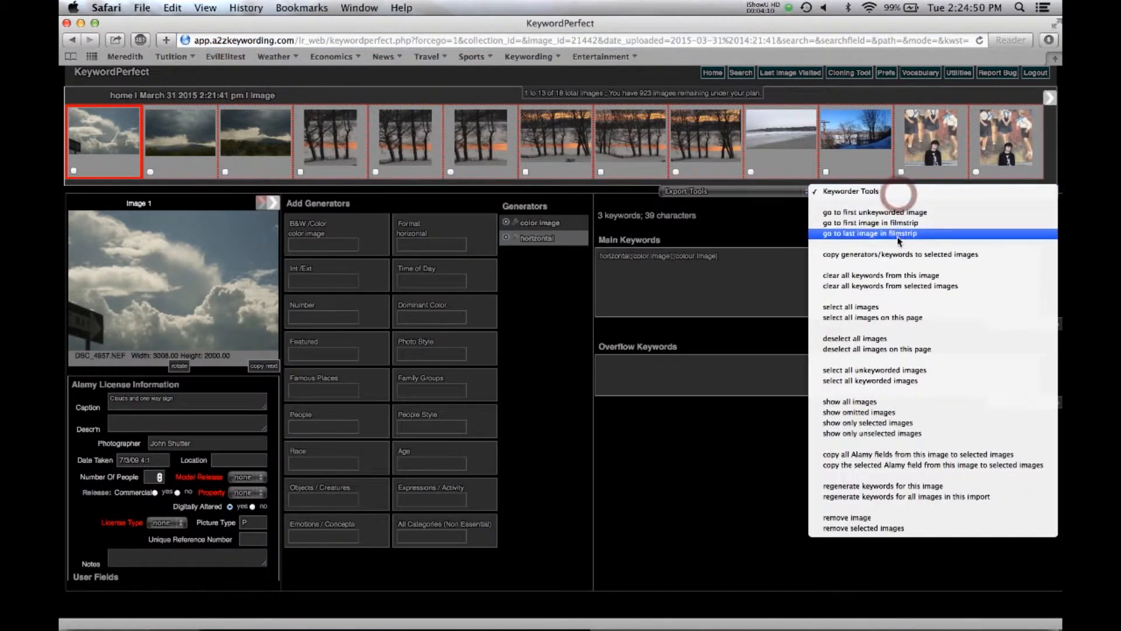
pyautogui.click(897, 233)
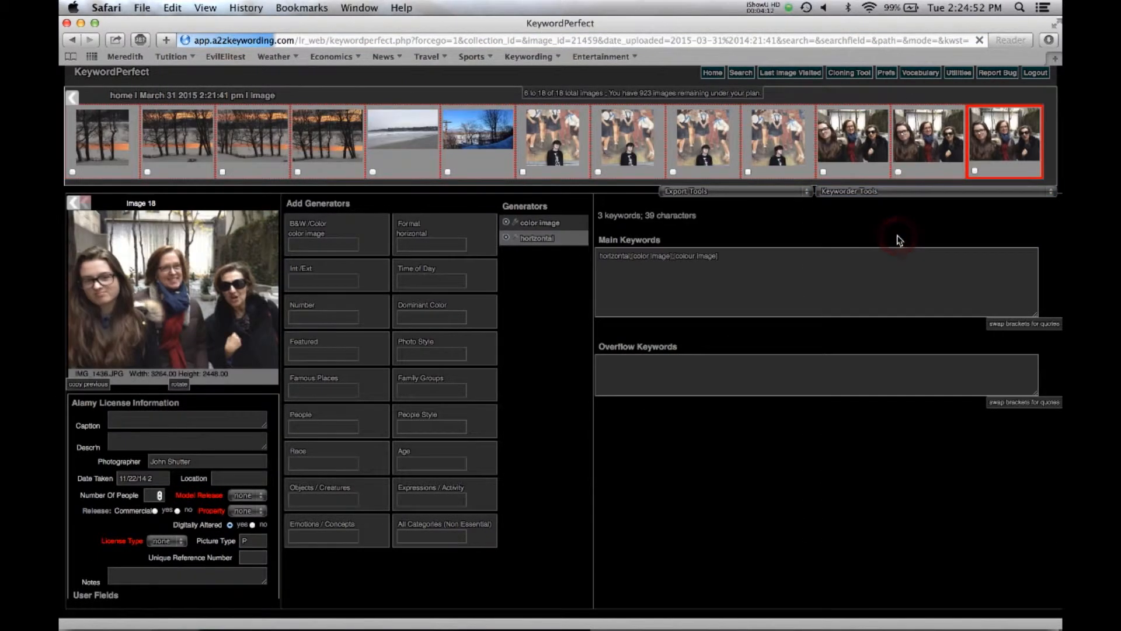
pyautogui.click(873, 191)
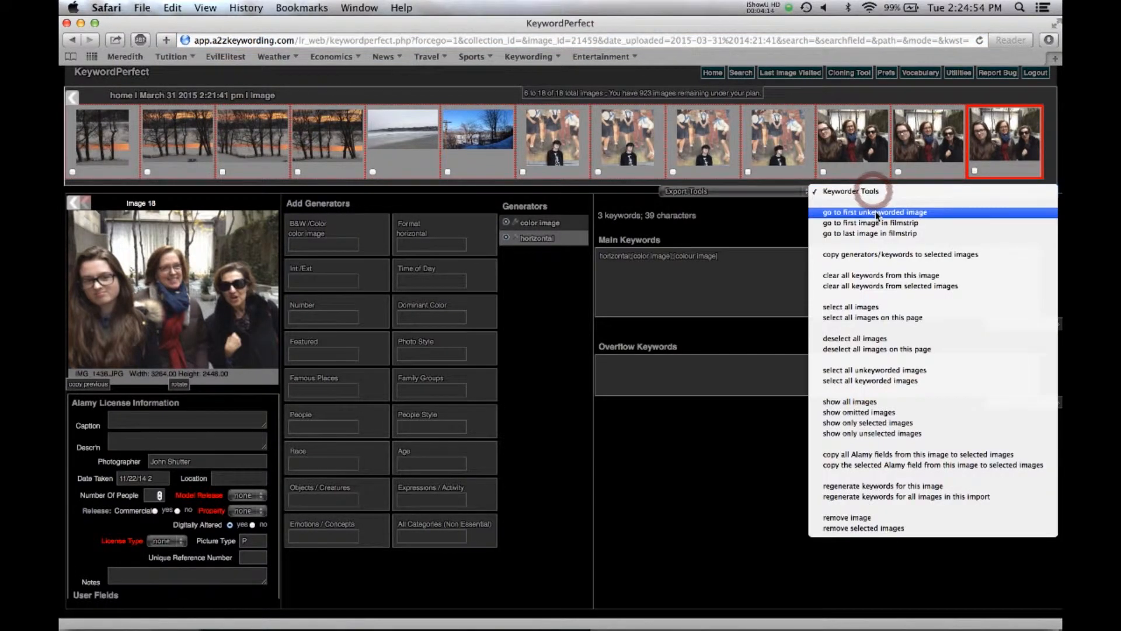
pyautogui.click(876, 214)
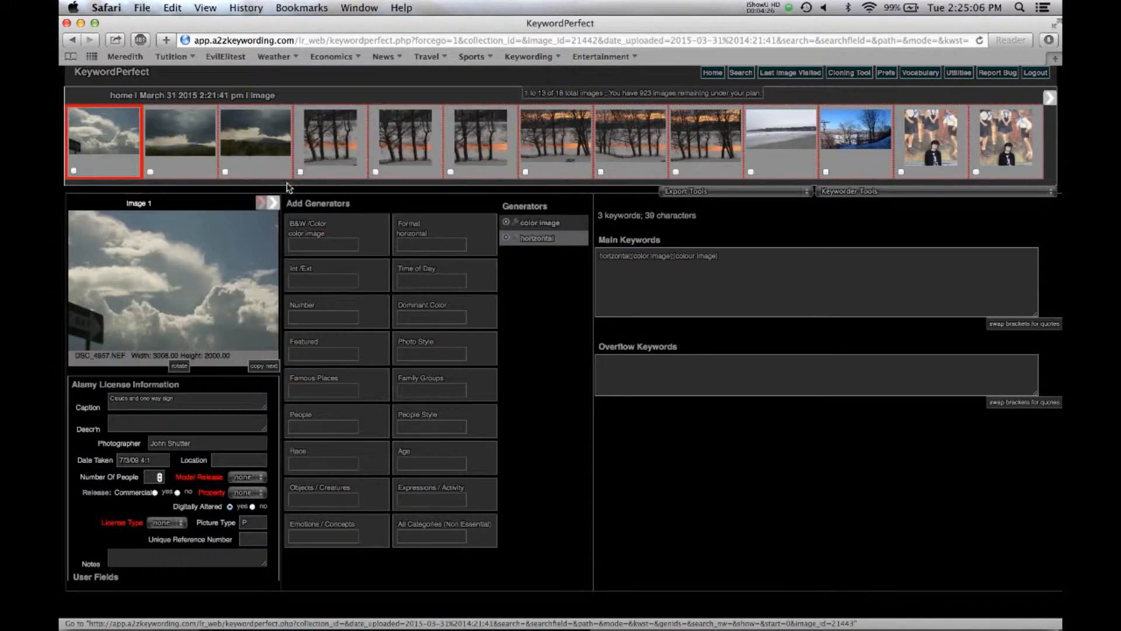
# Step forward through the images from image 1 to image 5 and back to image 3
pyautogui.click(273, 204)
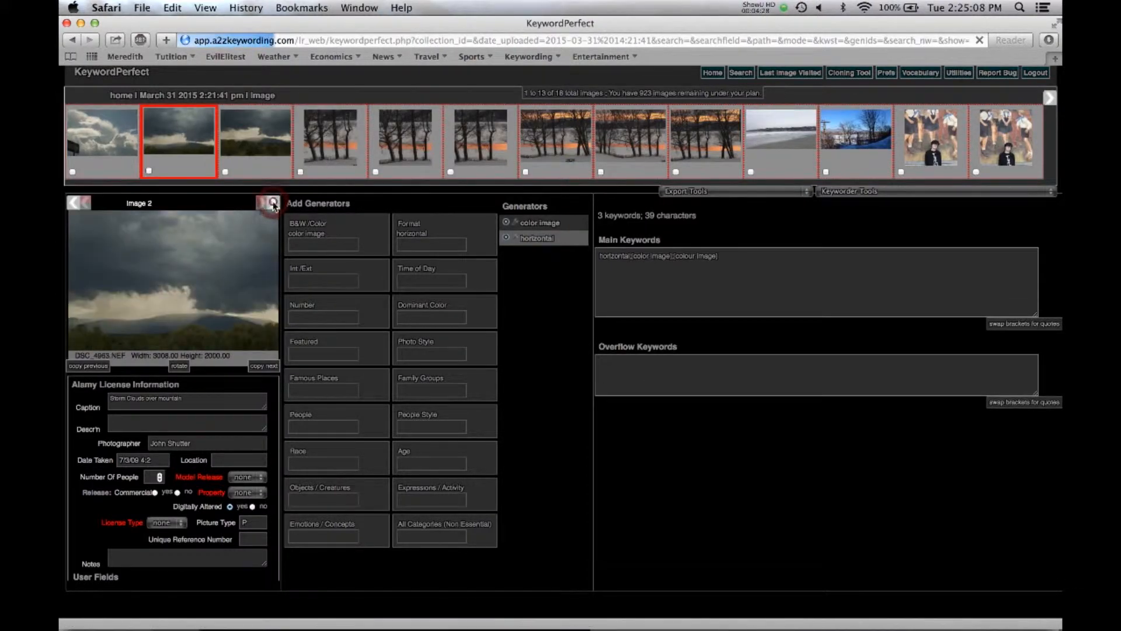
pyautogui.click(272, 204)
pyautogui.click(270, 203)
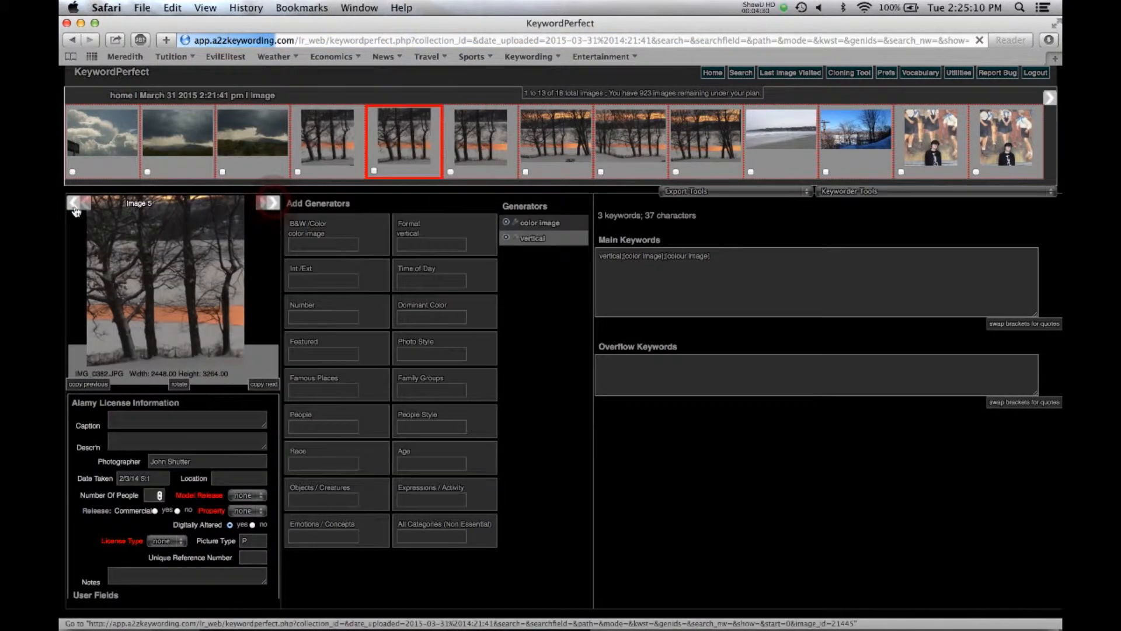
pyautogui.click(73, 203)
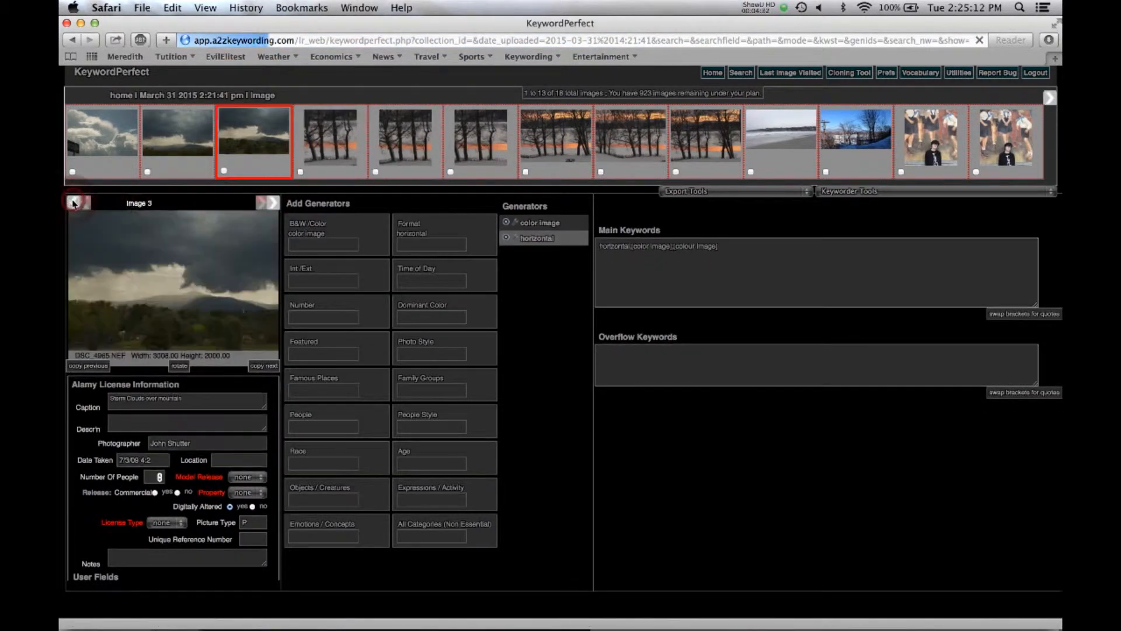
pyautogui.moveTo(168, 234)
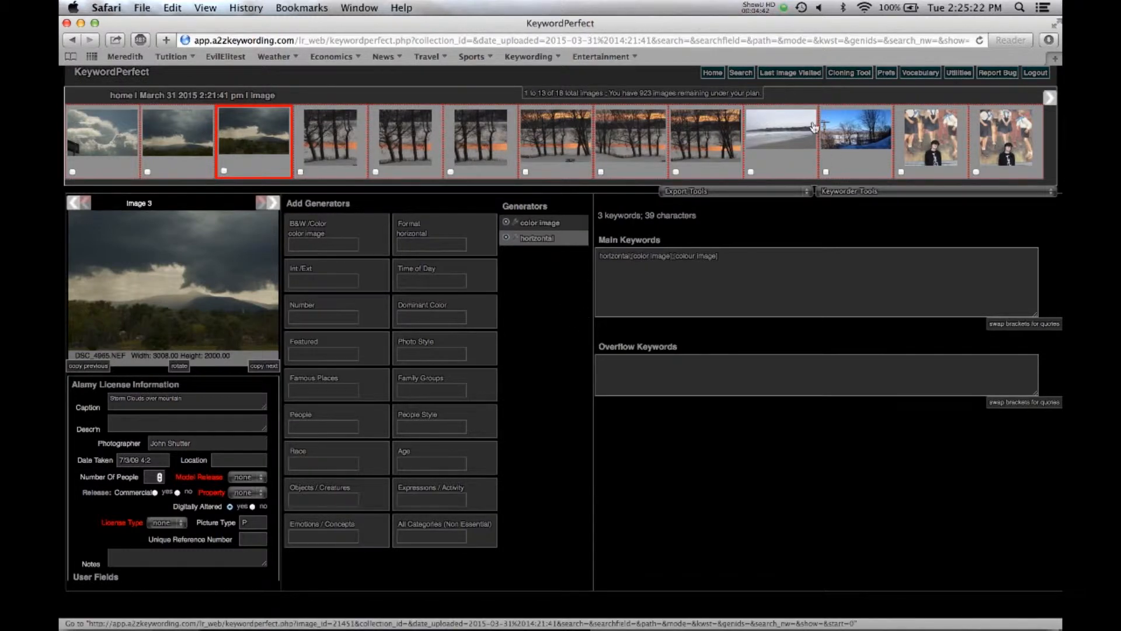
# Open and close the generator search for the current images, and view the General preferences
pyautogui.click(741, 75)
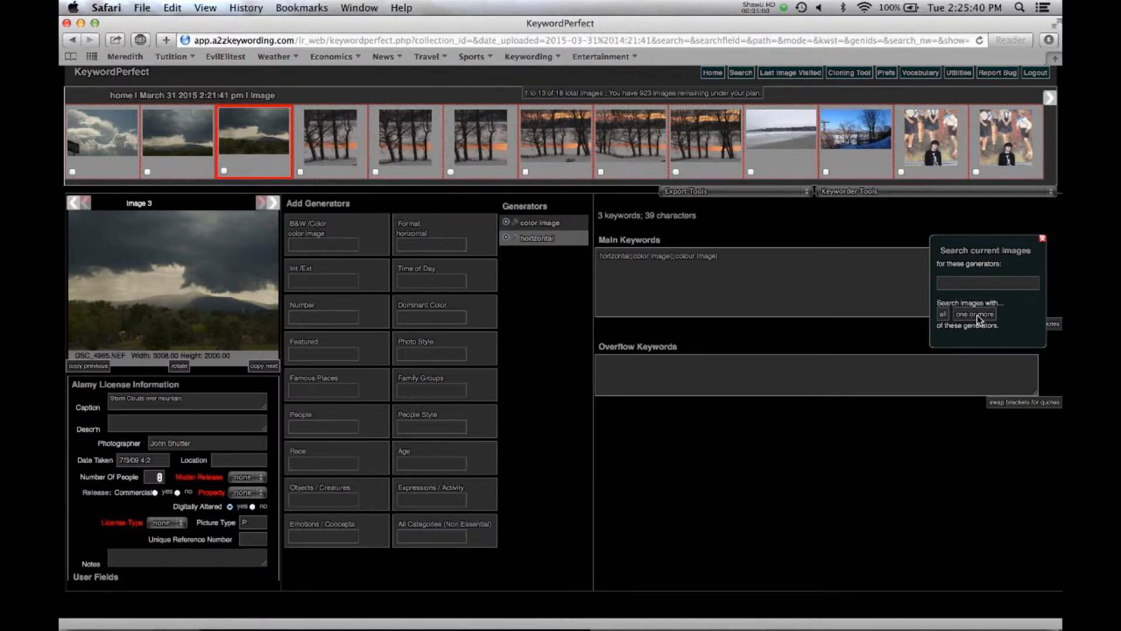
pyautogui.click(1043, 240)
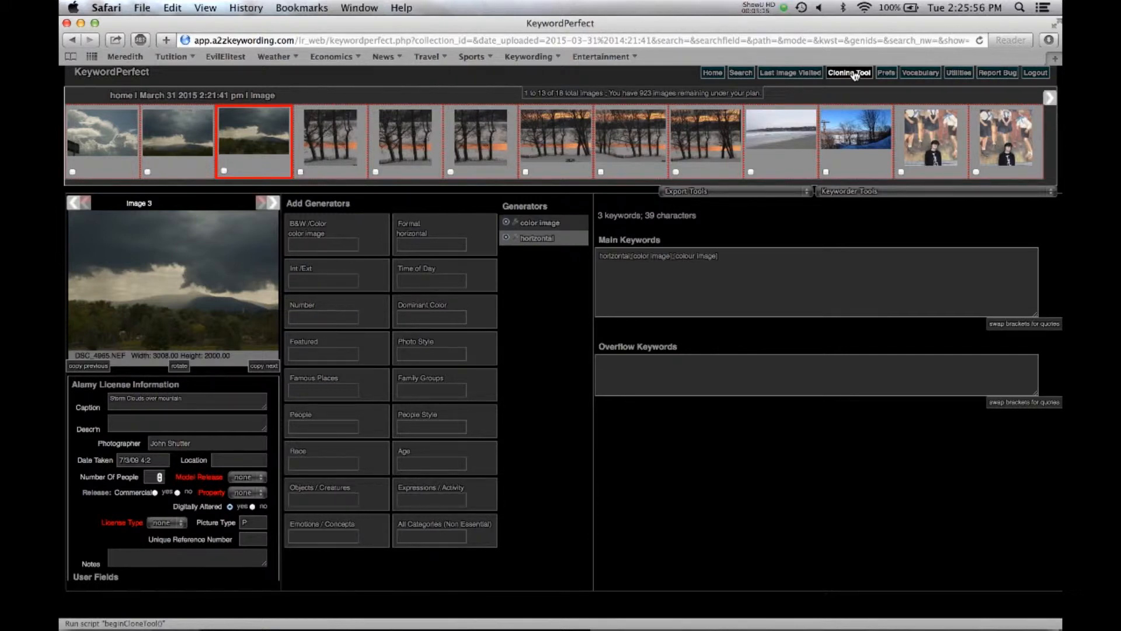
pyautogui.click(885, 73)
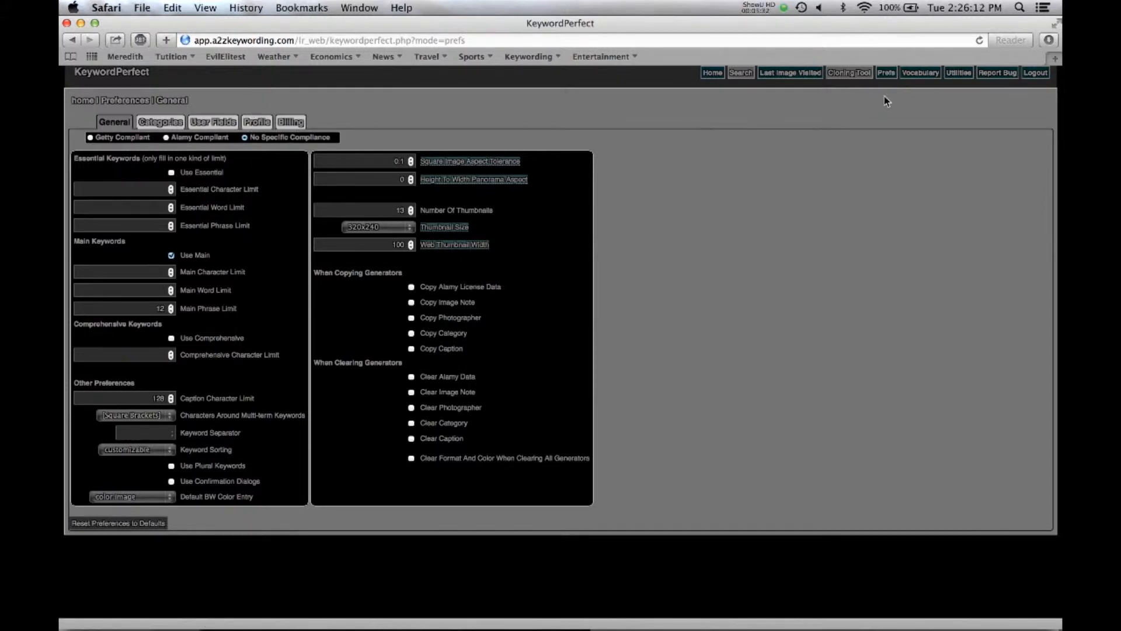
# Open the vocabulary editor and view the keywords of the Germany and Airedale terrier generators
pyautogui.click(921, 74)
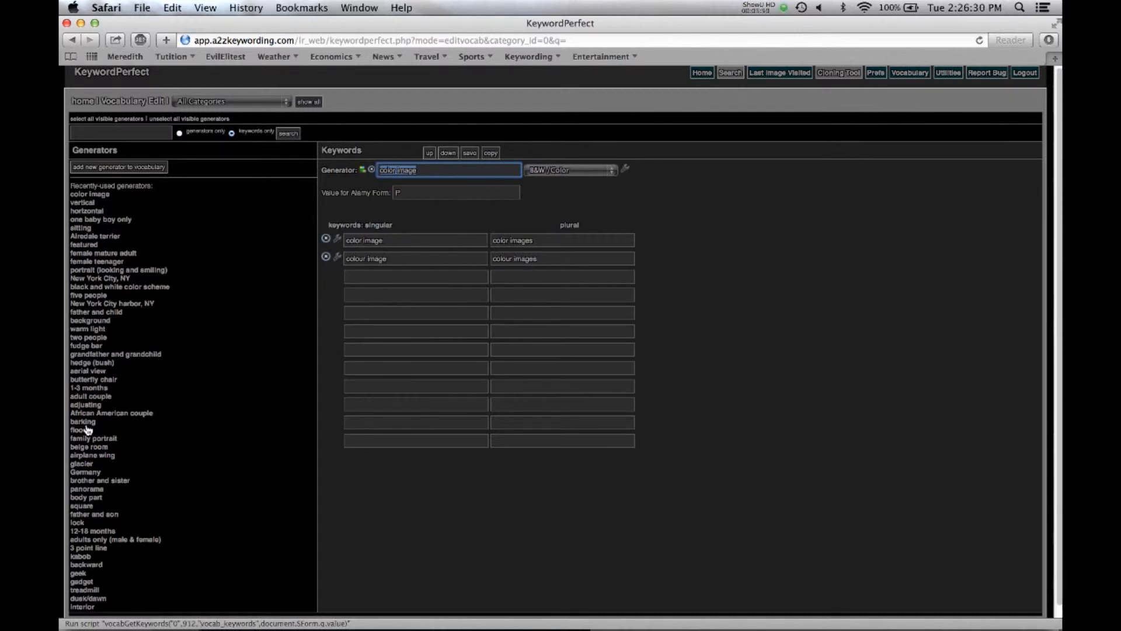
pyautogui.click(87, 472)
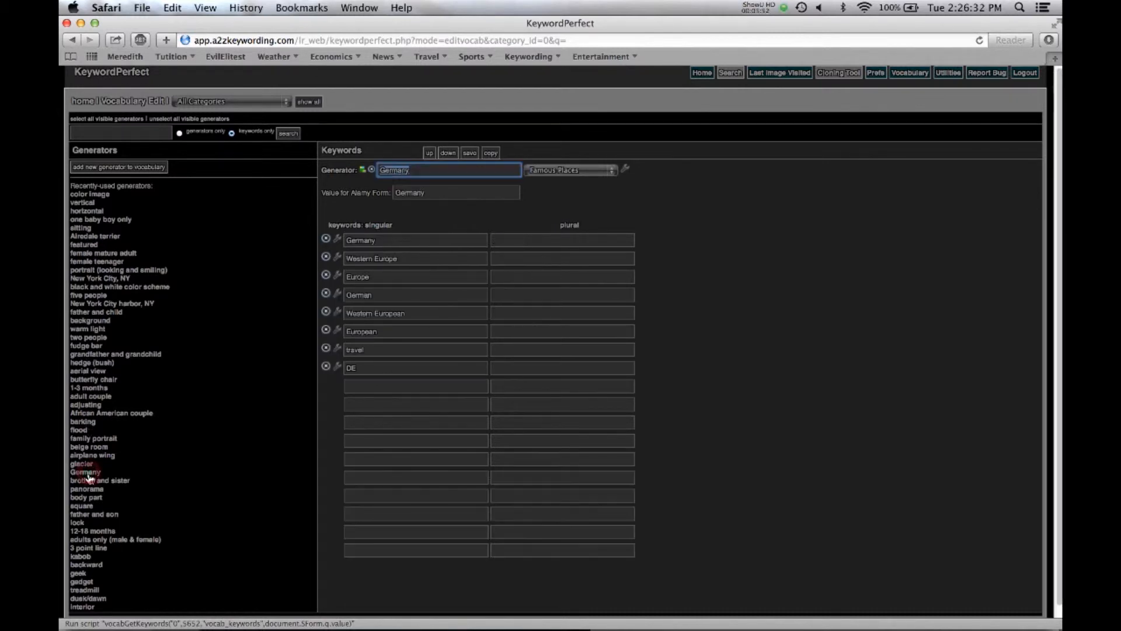
pyautogui.click(89, 236)
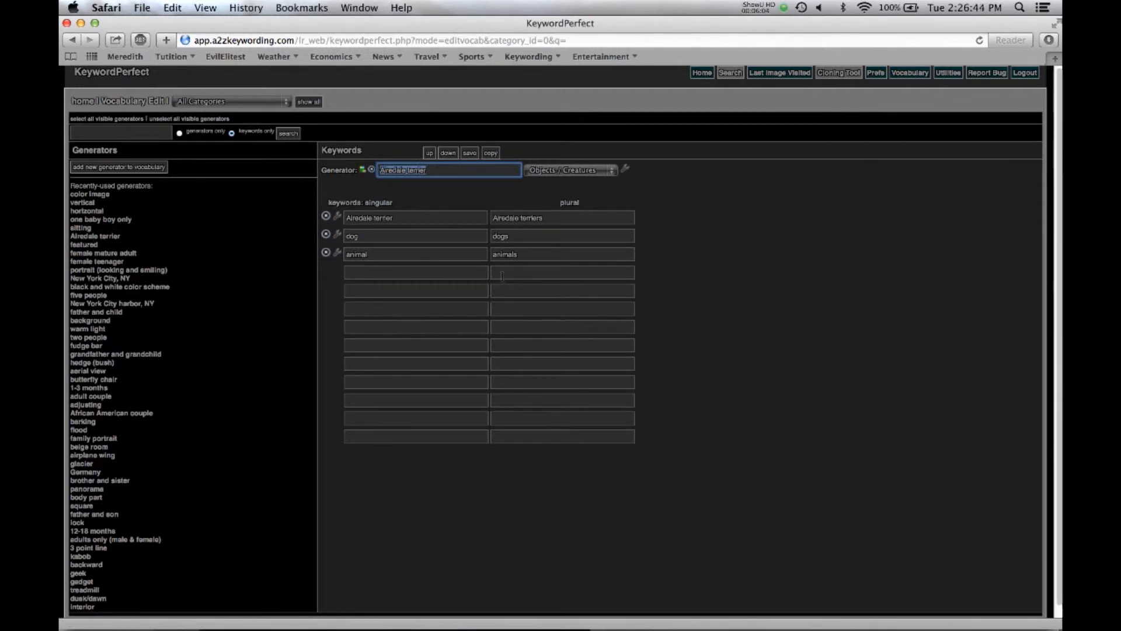
# View the Utilities and Report a Bug pages, and return to the last image visited
pyautogui.click(940, 75)
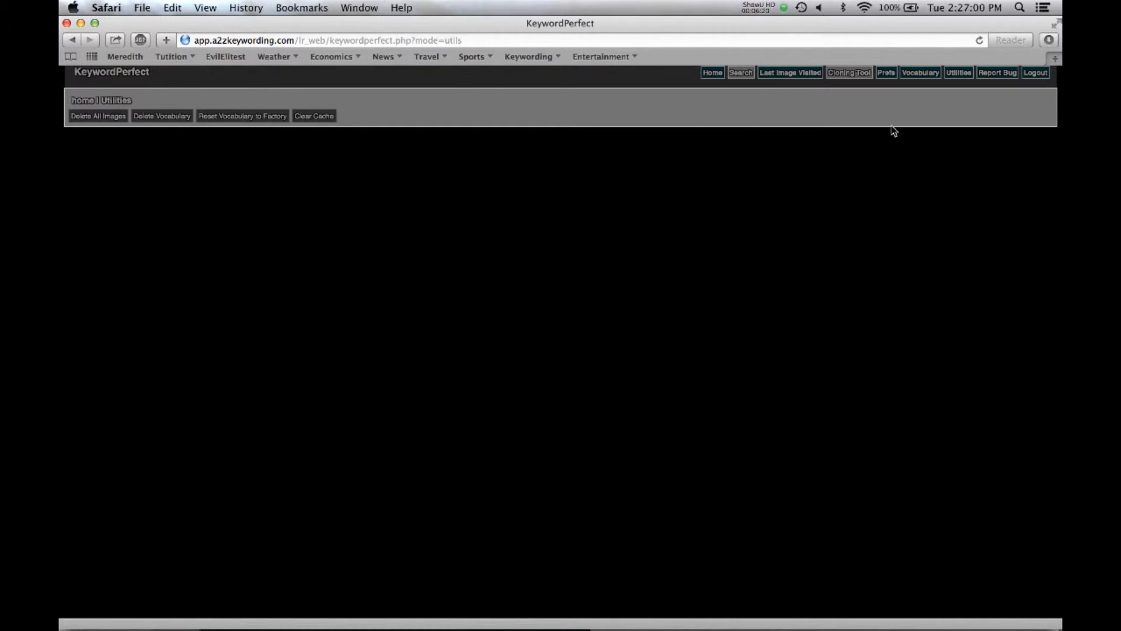
pyautogui.click(999, 75)
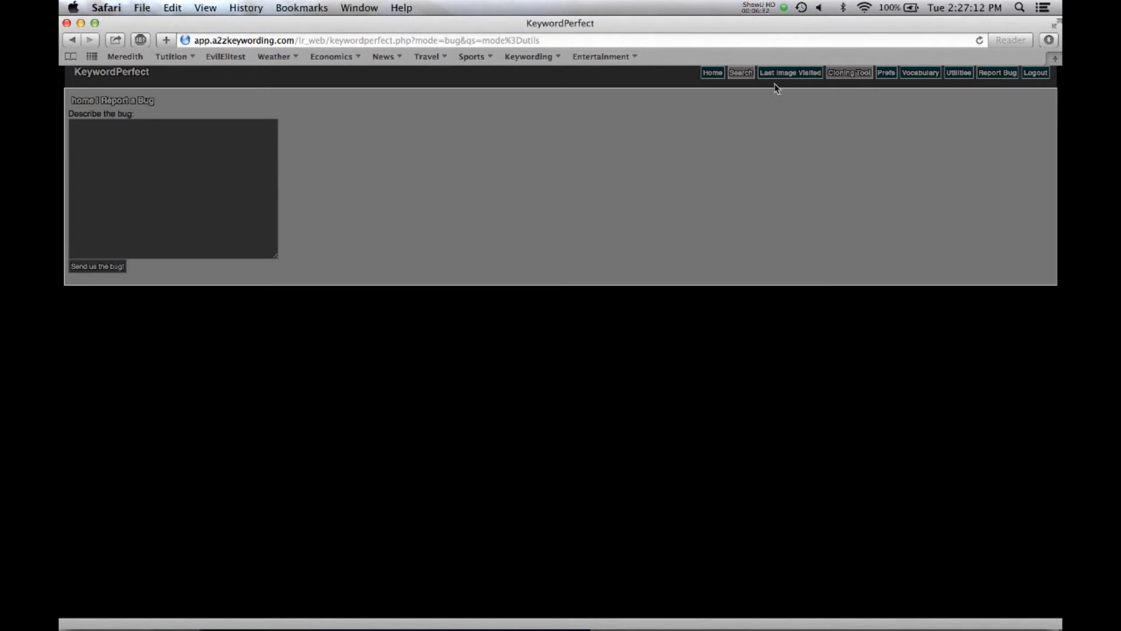
pyautogui.click(791, 75)
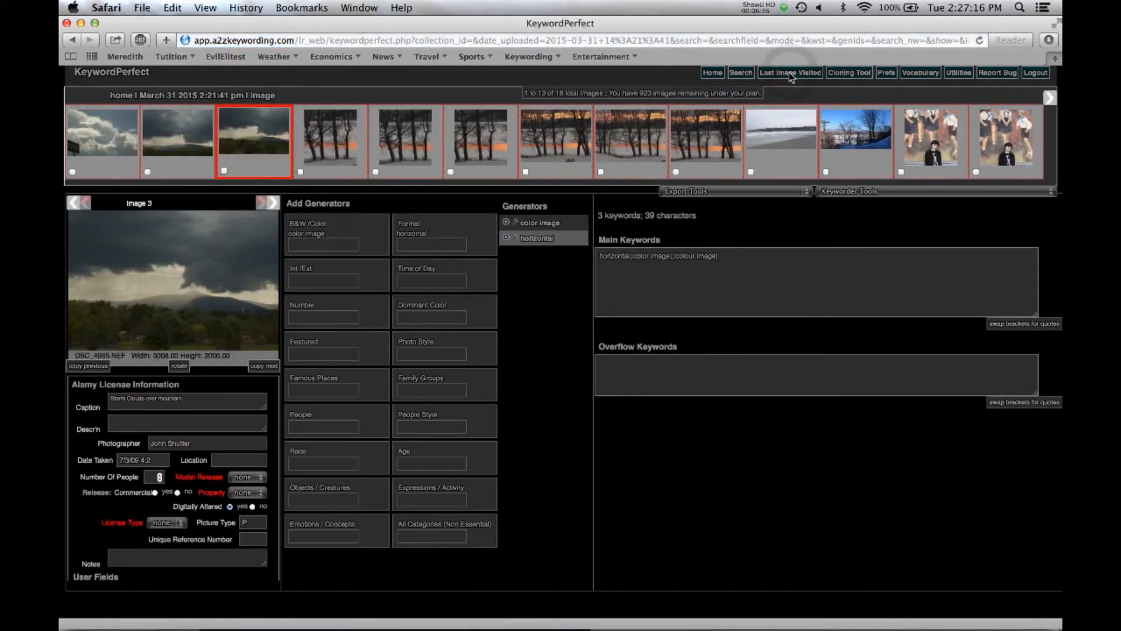